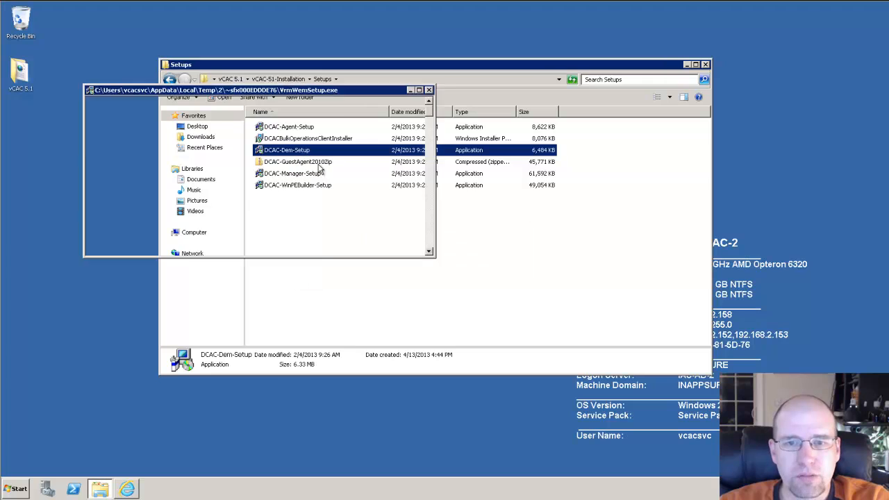
Step: Pass the welcome page and accept the DEM Setup end-user license agreement
{"action": "left_click", "coordinate": [499, 326]}
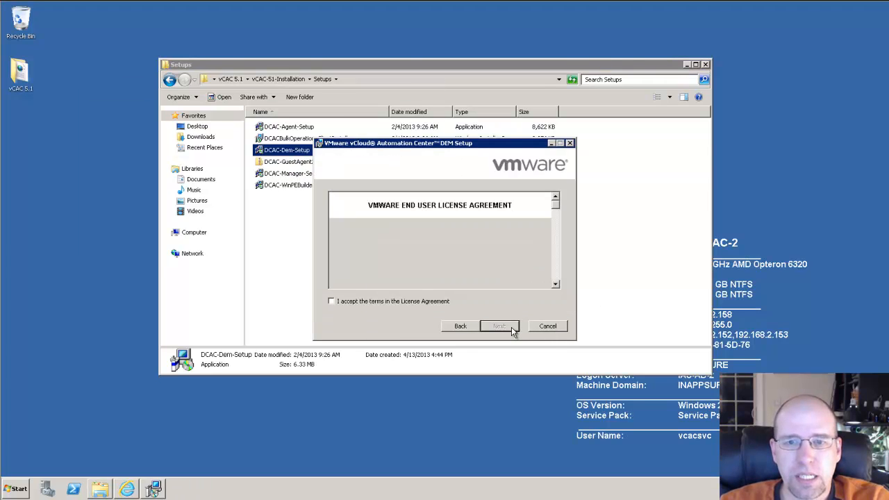
{"action": "left_click", "coordinate": [426, 302]}
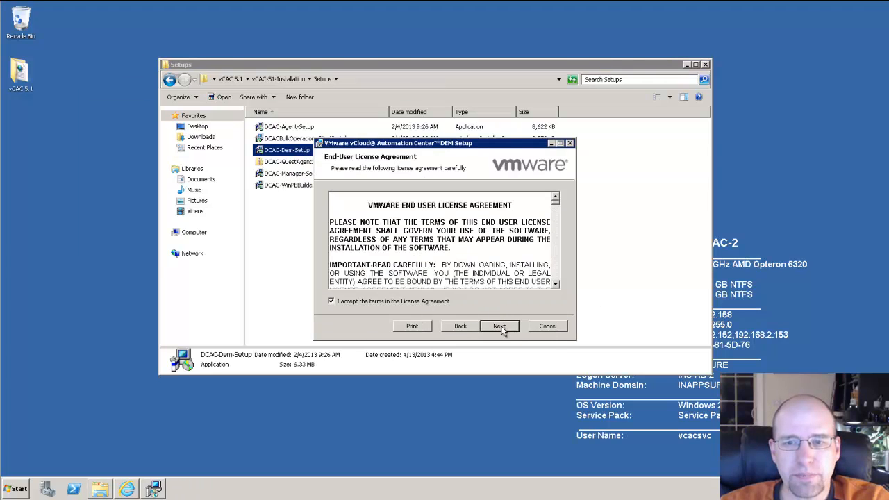
{"action": "left_click", "coordinate": [501, 328]}
Step: Name the DEM instance DEM_Orch with the Orchestrator role and continue
{"action": "left_click_drag", "start_coordinate": [514, 144], "coordinate": [462, 125]}
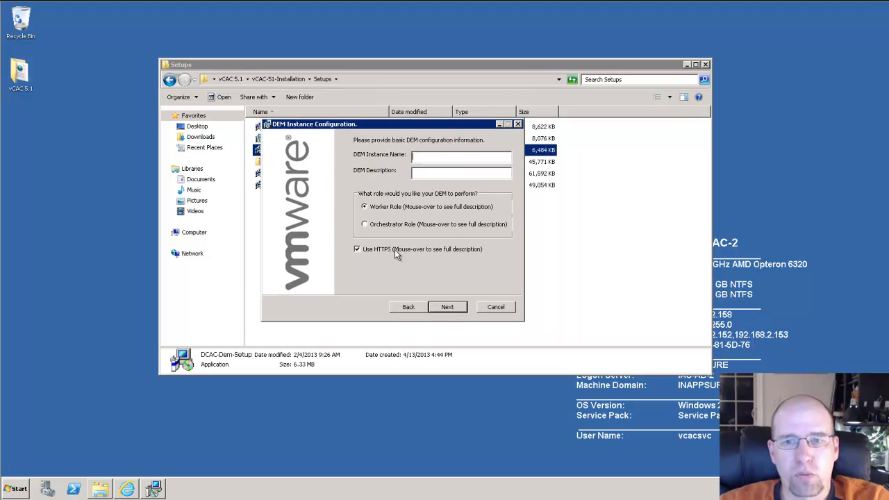
{"action": "left_click", "coordinate": [401, 226]}
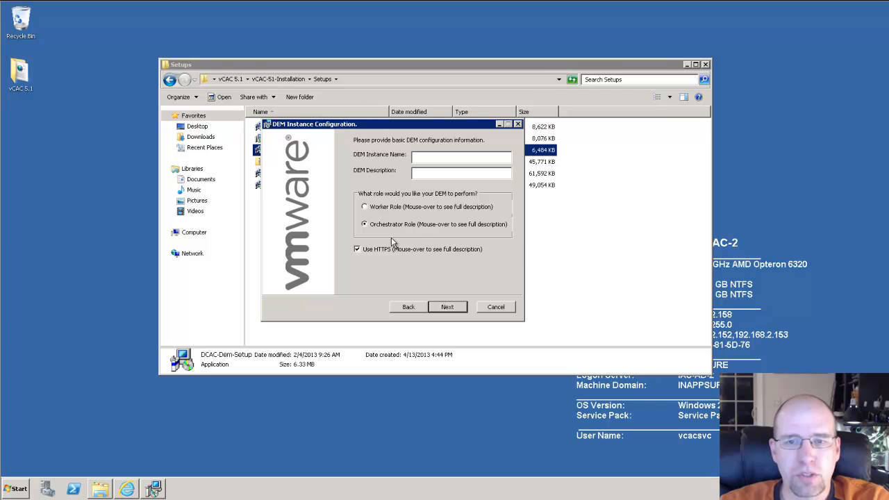
{"action": "mouse_move", "coordinate": [456, 229]}
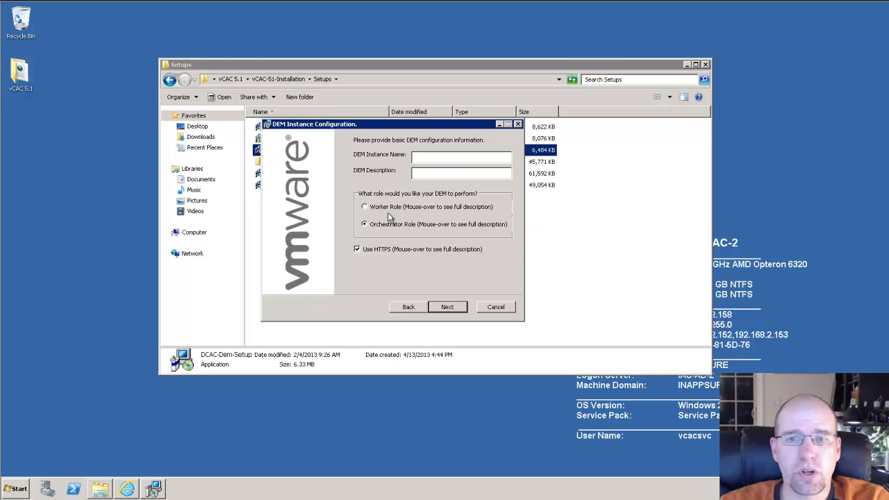
{"action": "left_click", "coordinate": [445, 160]}
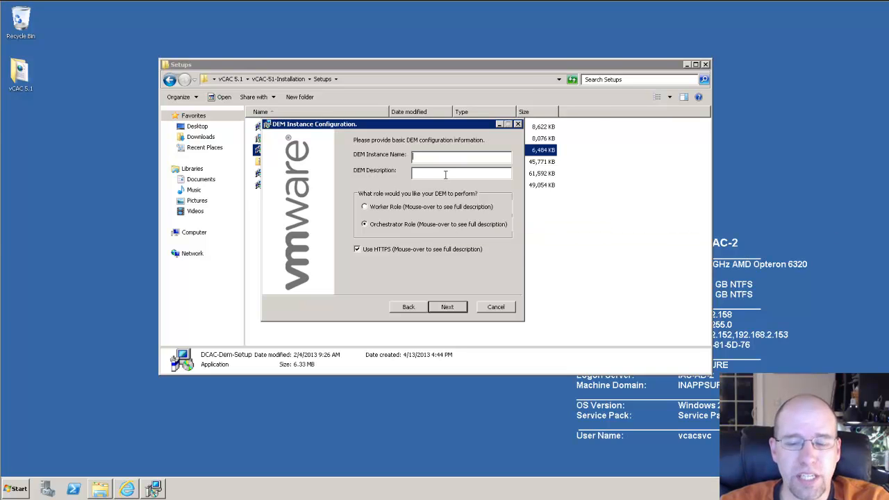
{"action": "type", "text": "DEM"}
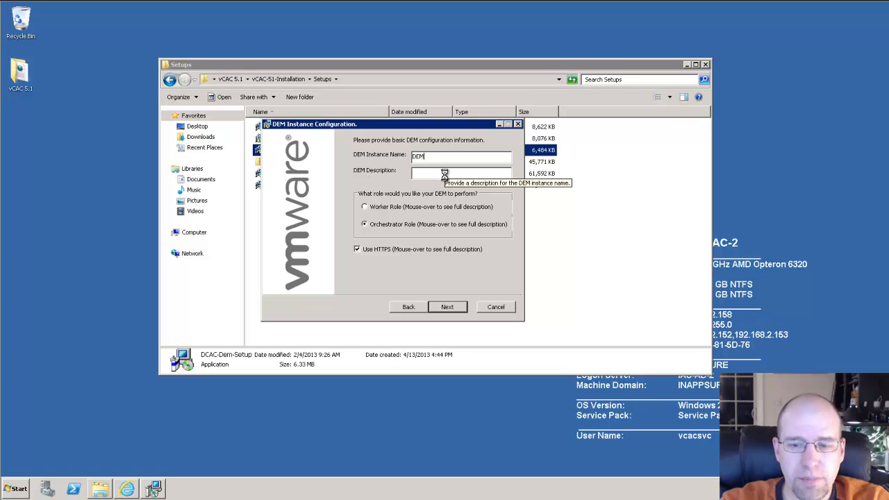
{"action": "type", "text": "_Orch"}
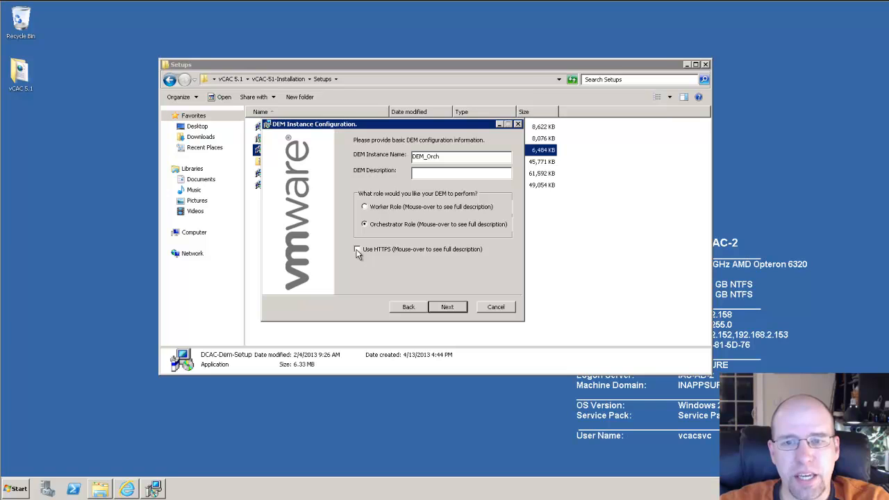
{"action": "left_click", "coordinate": [450, 310]}
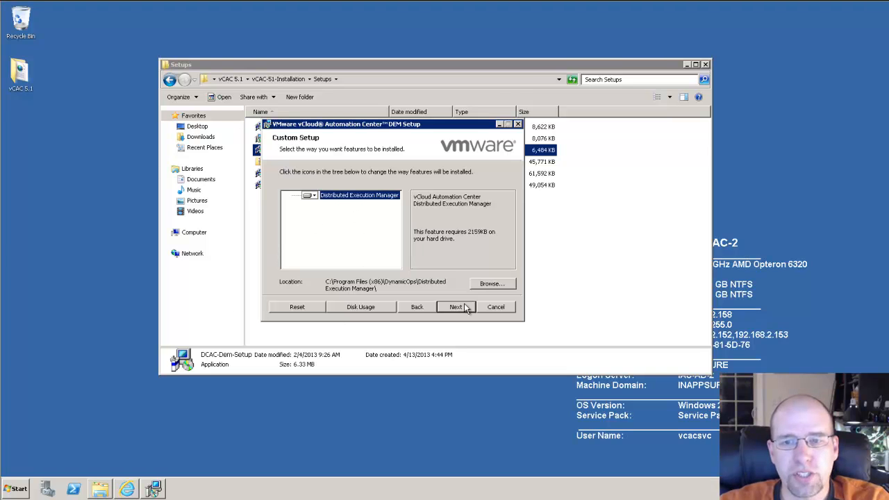
Step: Keep the default install location and enter the Model Manager host localhost:80
{"action": "left_click", "coordinate": [455, 307]}
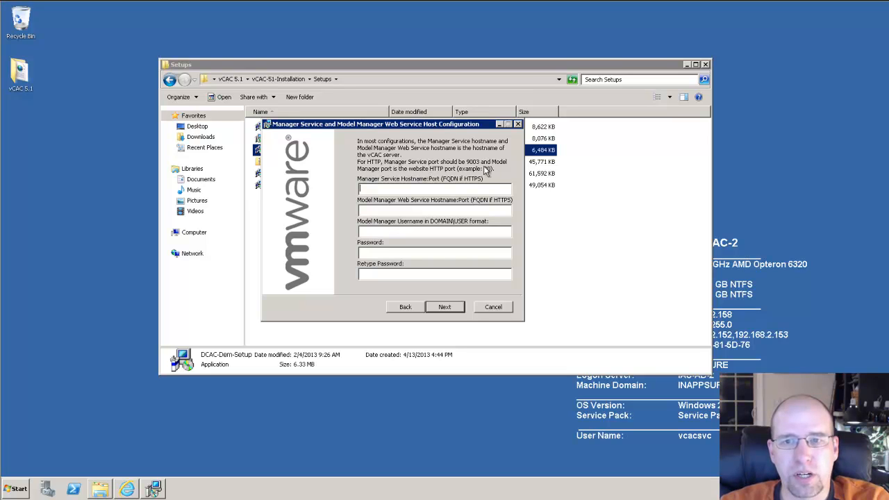
{"action": "type", "text": "localhost"}
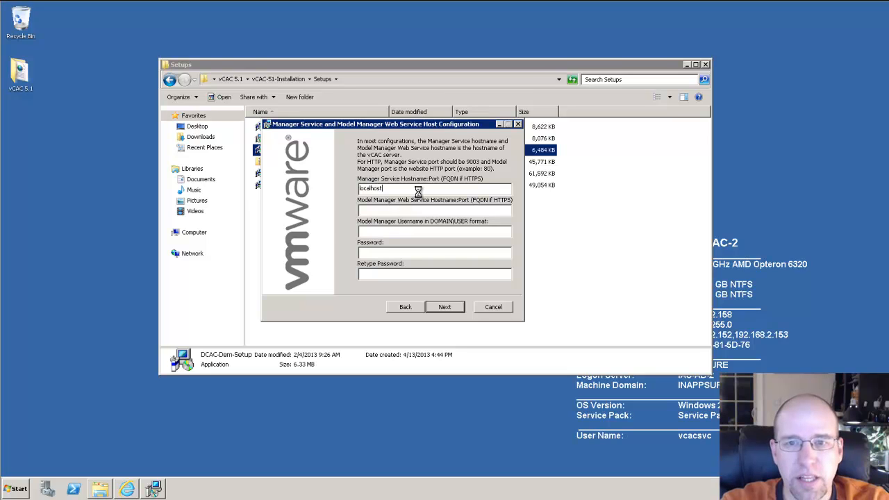
{"action": "type", "text": ":8"}
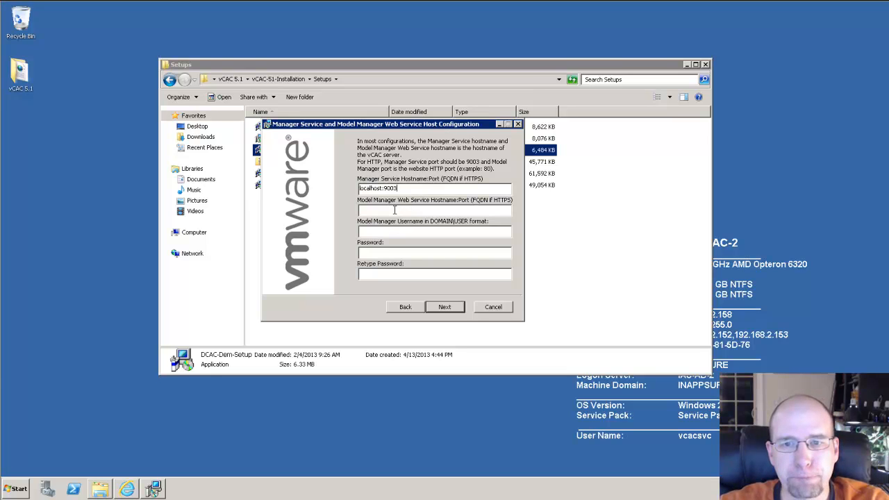
{"action": "type", "text": "localhost"}
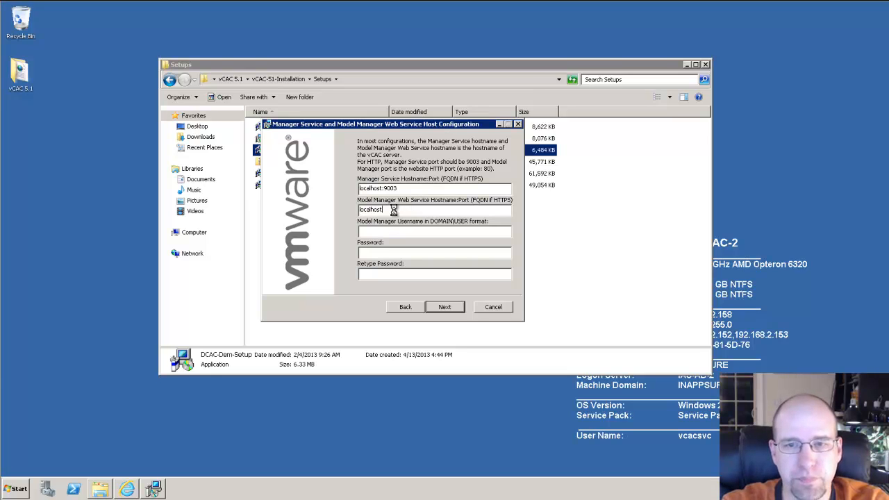
{"action": "type", "text": ":80"}
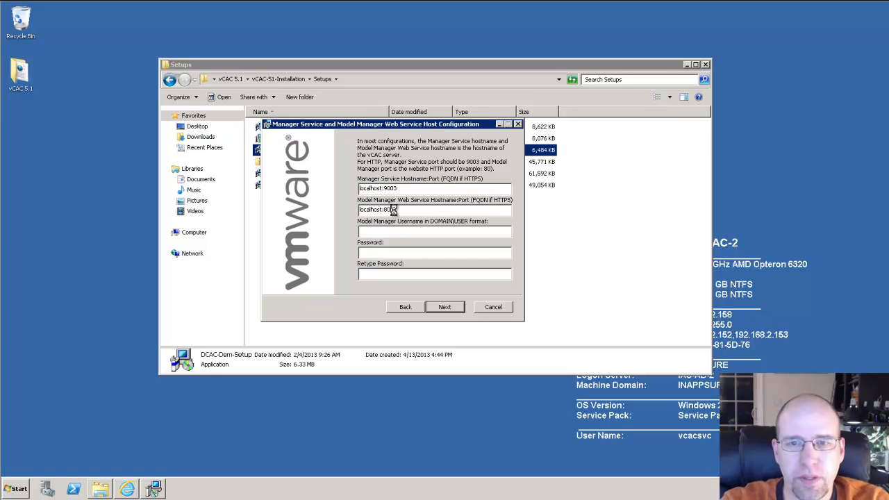
{"action": "left_click", "coordinate": [377, 231]}
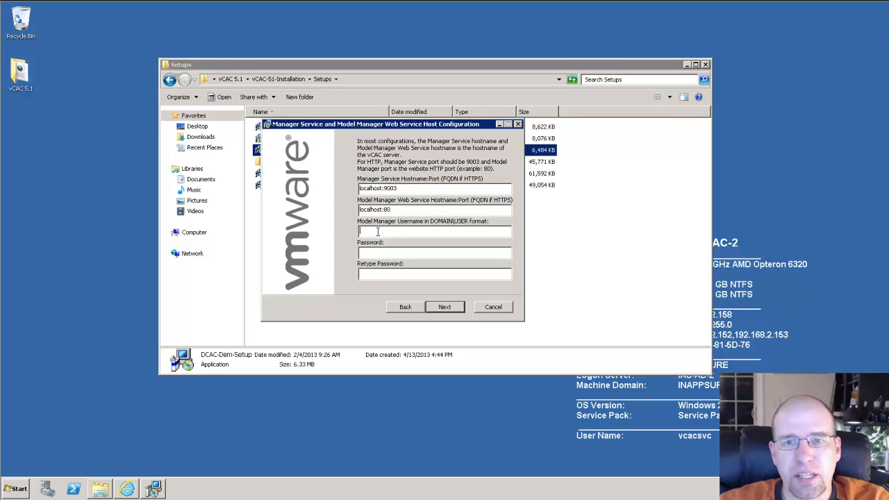
Step: Enter the Model Manager service-account username and password, then submit the host settings
{"action": "type", "text": "inappsure"}
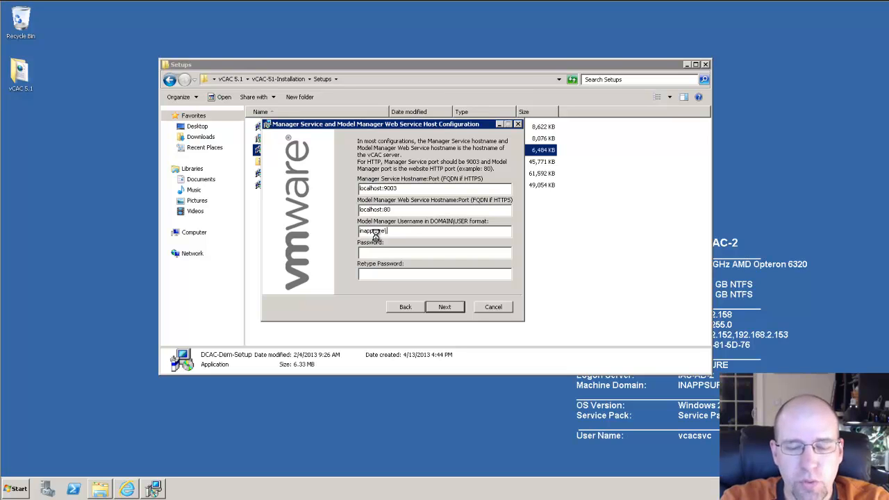
{"action": "type", "text": "\\vcacsvc"}
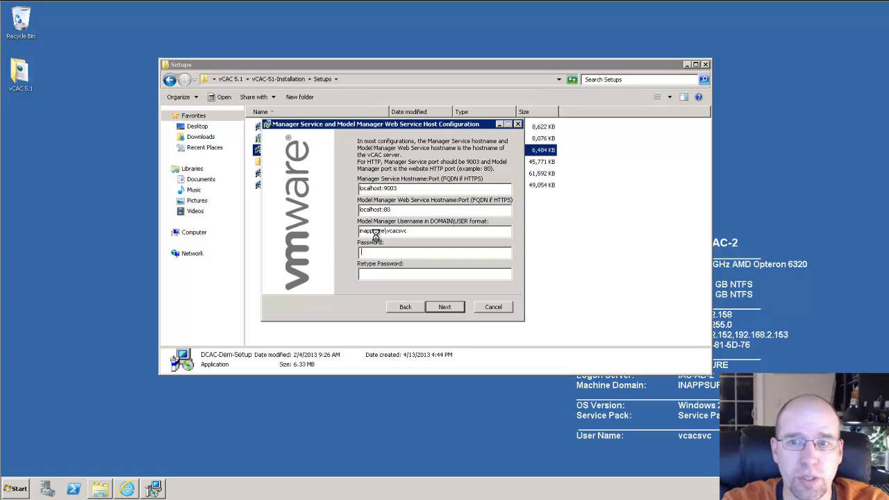
{"action": "type", "text": "********"}
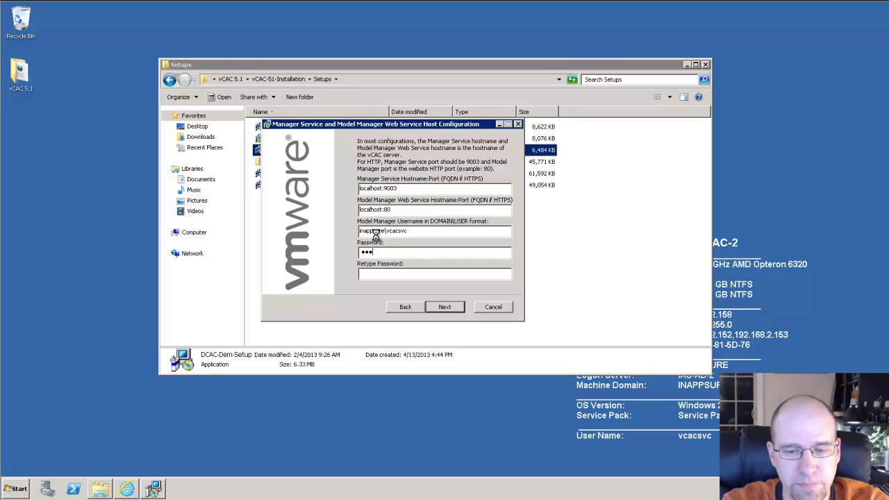
{"action": "type", "text": "*********"}
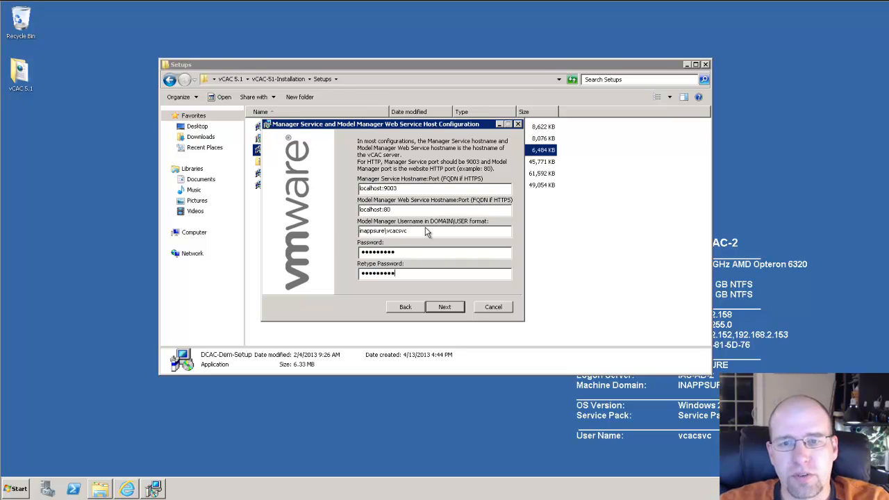
{"action": "left_click_drag", "start_coordinate": [417, 232], "coordinate": [343, 239]}
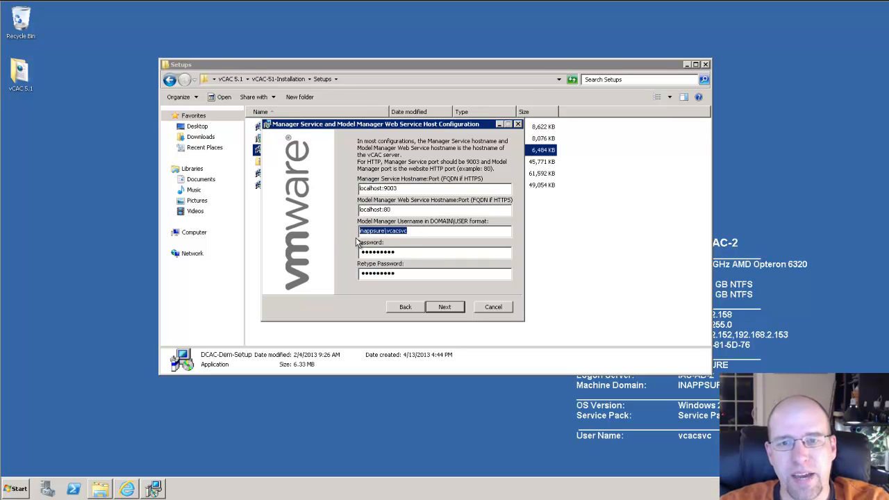
{"action": "left_click", "coordinate": [408, 189]}
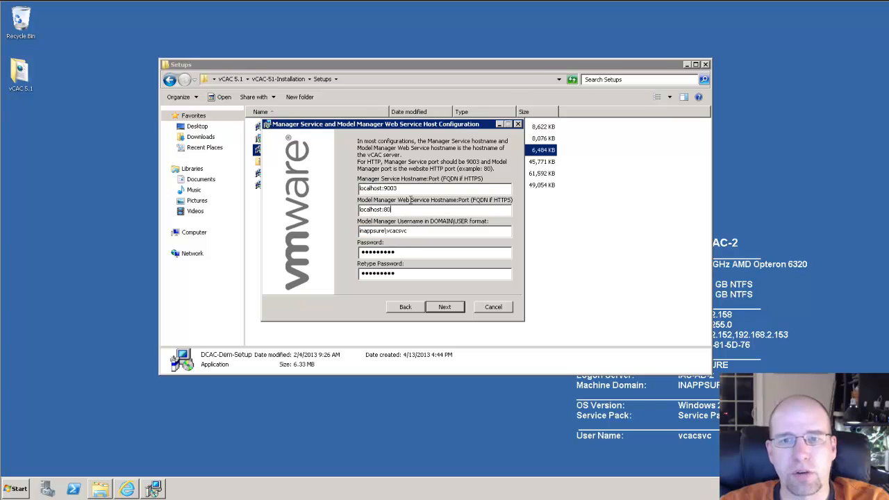
{"action": "left_click", "coordinate": [443, 310]}
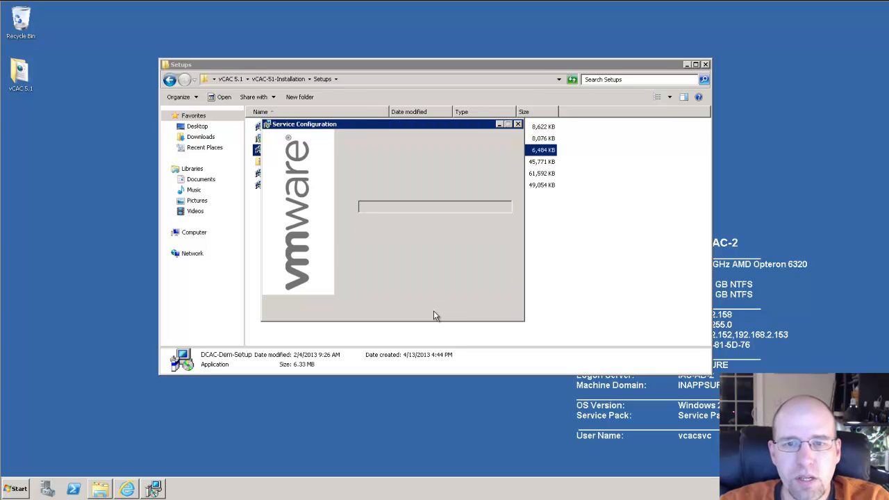
Step: Enter the DEM service-account username and password, install the Orchestrator DEM and finish
{"action": "type", "text": "inappsure\\"}
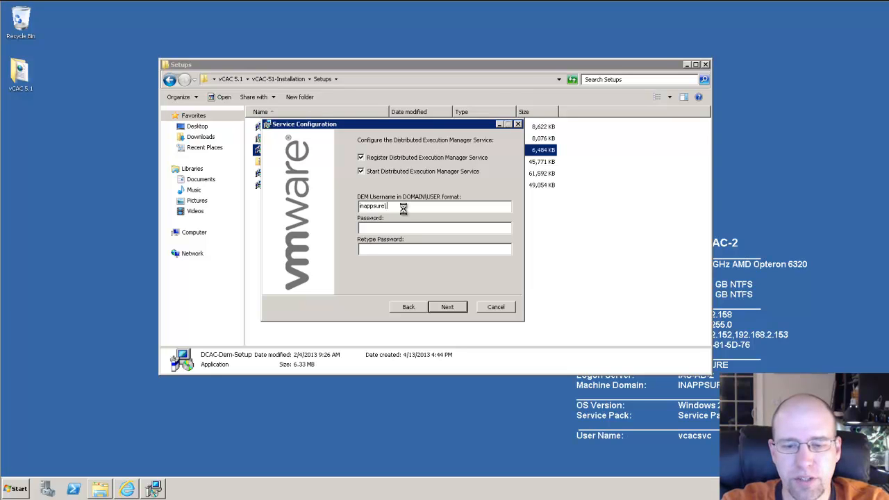
{"action": "type", "text": "vcacsvc"}
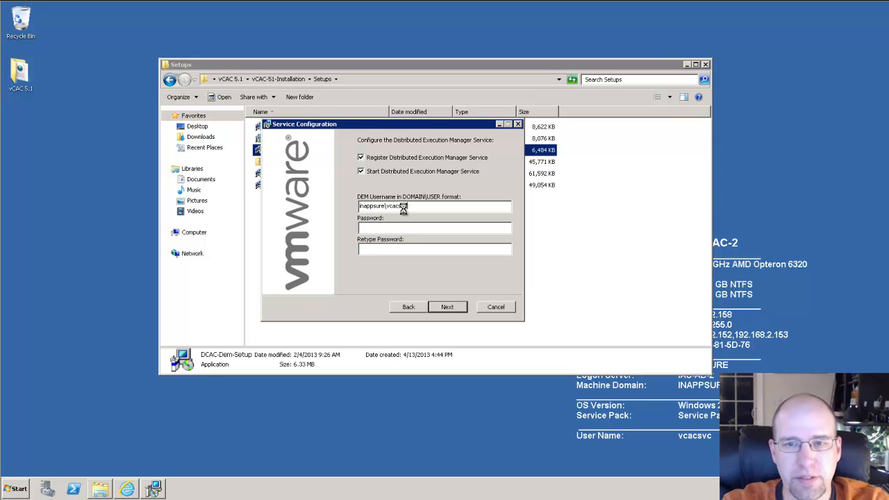
{"action": "key", "text": "Tab"}
{"action": "type", "text": "********"}
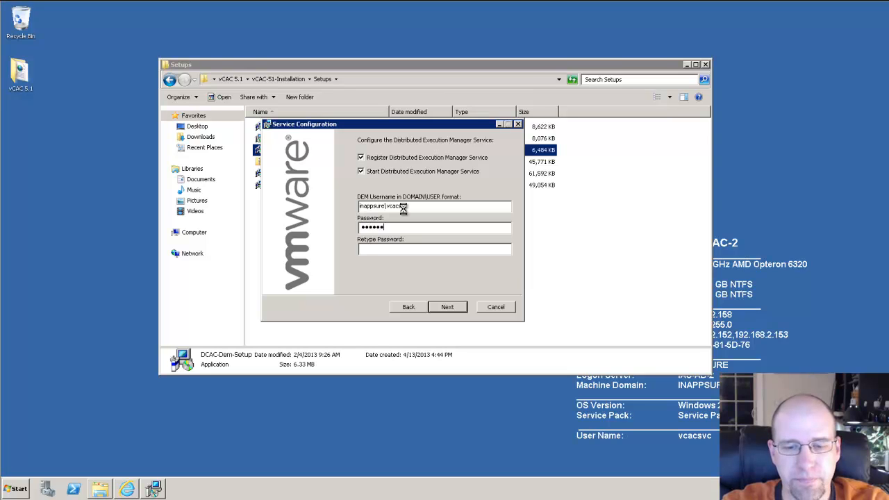
{"action": "type", "text": "******"}
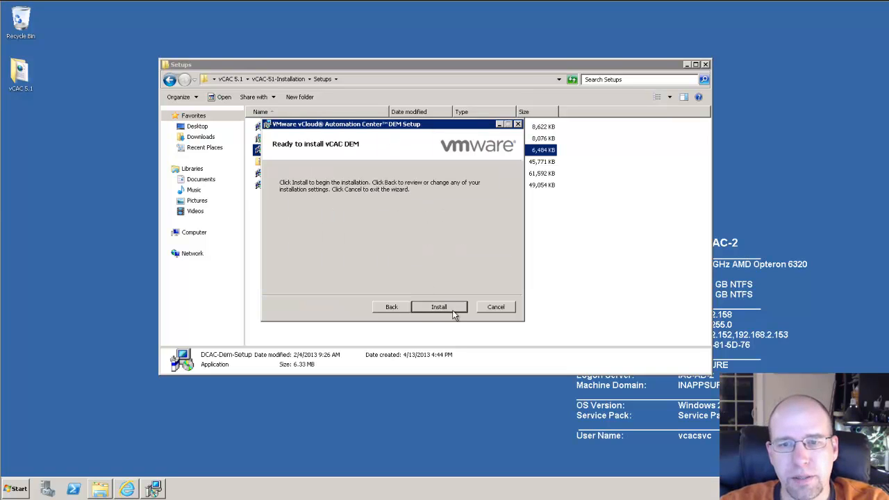
{"action": "left_click", "coordinate": [452, 307]}
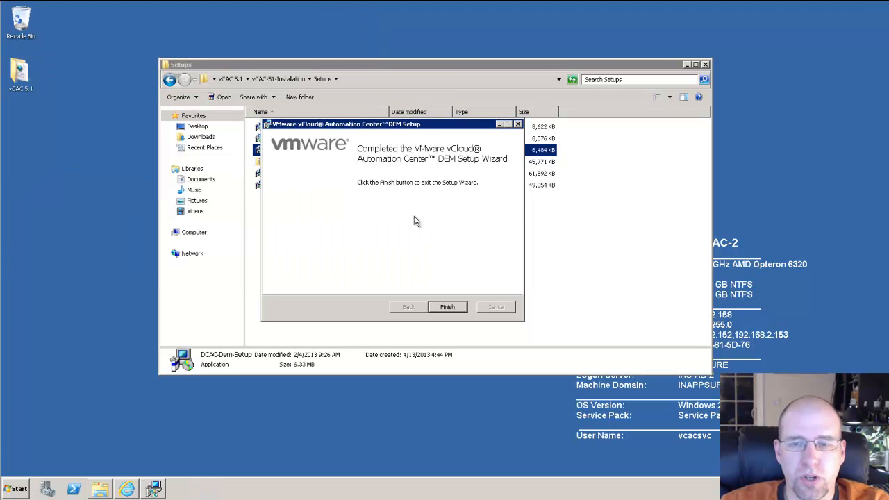
{"action": "left_click", "coordinate": [450, 309]}
Step: Run DCAC-Dem-Setup as administrator and accept the license agreement
{"action": "right_click", "coordinate": [339, 149]}
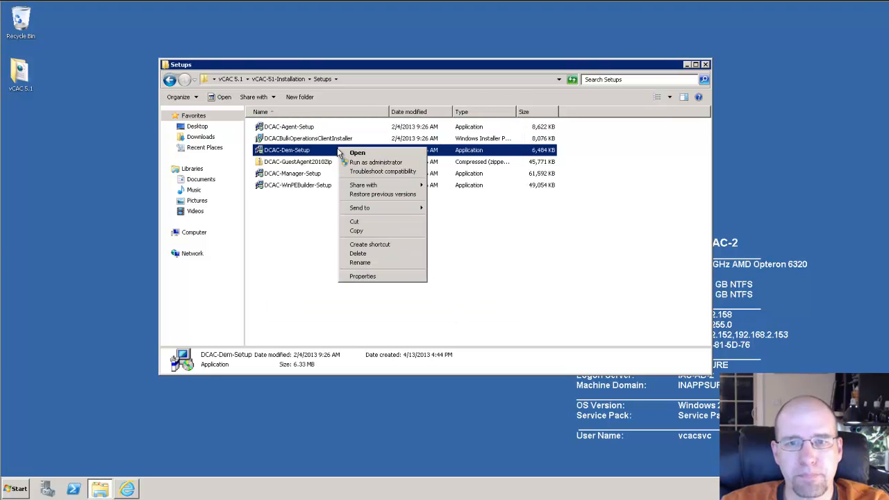
{"action": "left_click", "coordinate": [378, 163]}
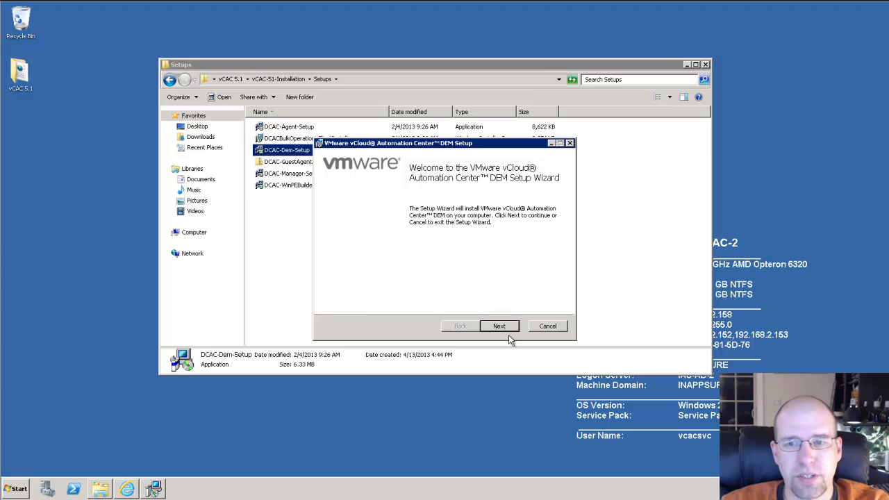
{"action": "left_click", "coordinate": [509, 333]}
{"action": "left_click", "coordinate": [407, 306]}
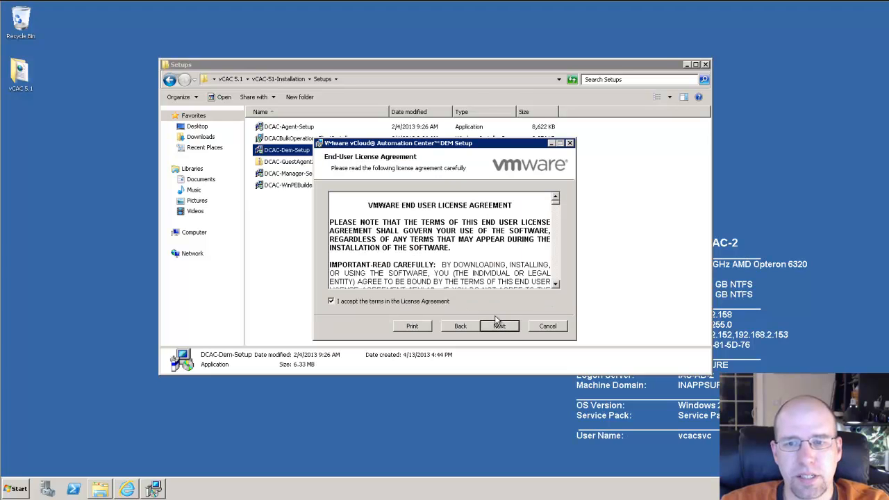
{"action": "left_click", "coordinate": [501, 327]}
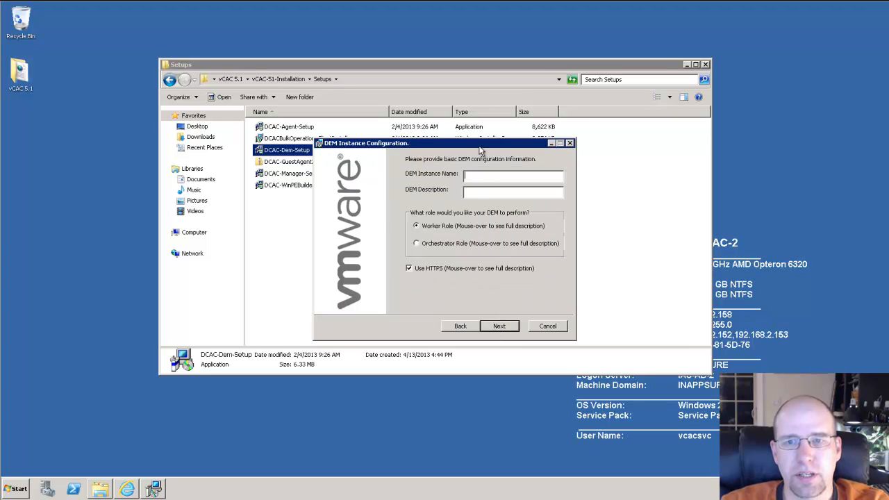
Step: Name the Worker DEM instance DEM_Wrkr and turn off HTTPS
{"action": "left_click_drag", "start_coordinate": [496, 146], "coordinate": [429, 140]}
{"action": "type", "text": "DEM_Wrkr"}
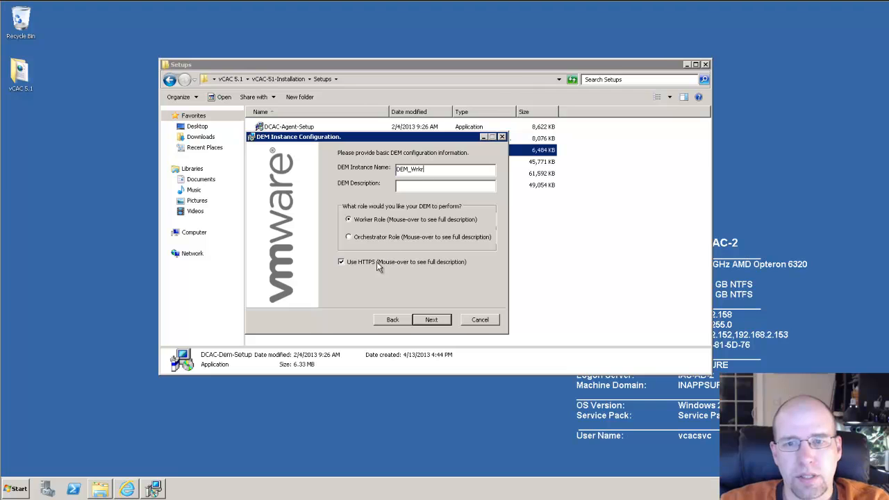
{"action": "left_click", "coordinate": [432, 319]}
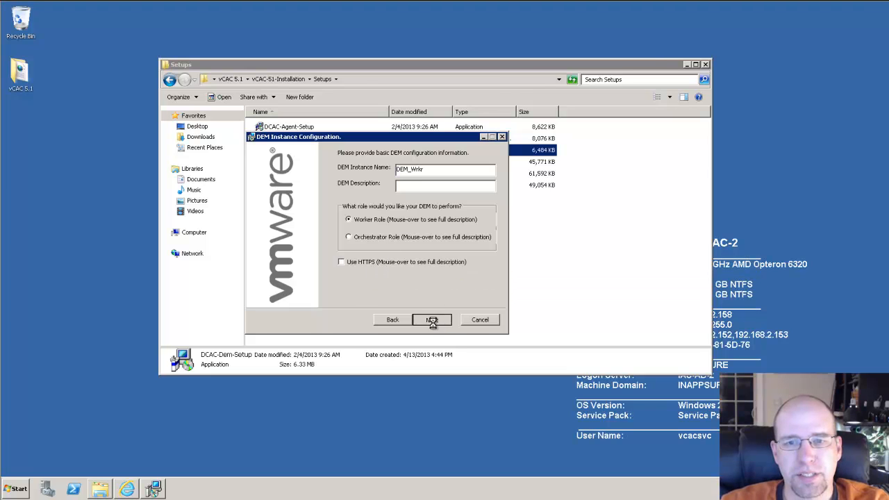
Step: Set the Manager Service host to localhost:9003 and the Model Manager host to localhost:80
{"action": "left_click", "coordinate": [440, 321]}
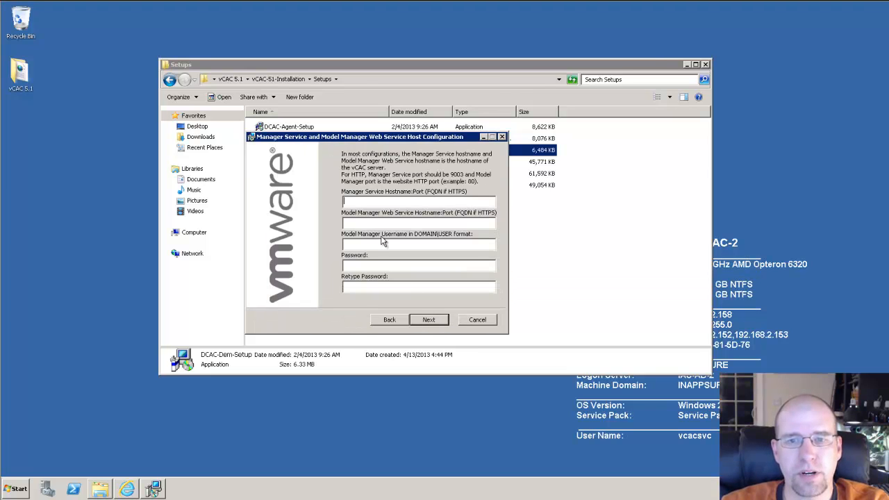
{"action": "type", "text": "local"}
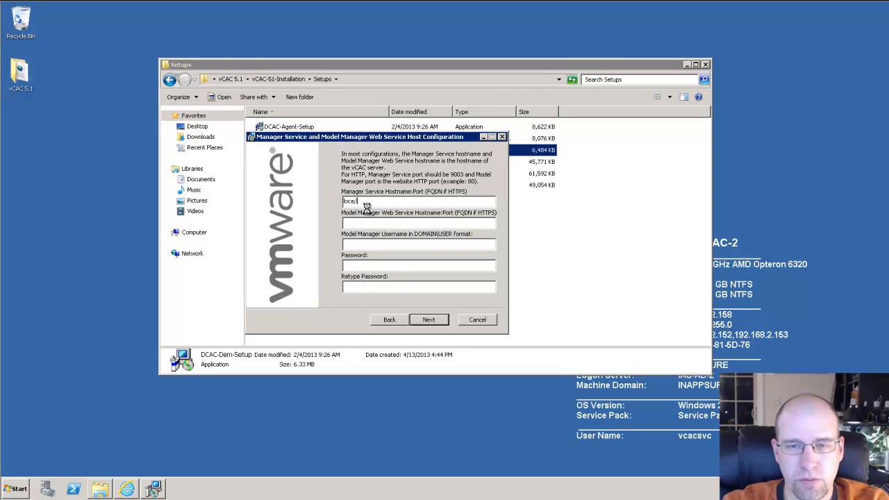
{"action": "type", "text": "host:9003"}
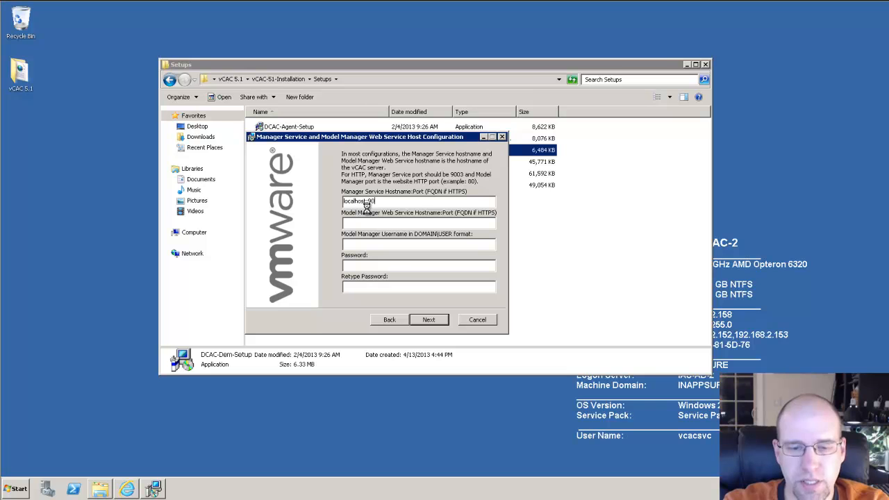
{"action": "left_click", "coordinate": [377, 221]}
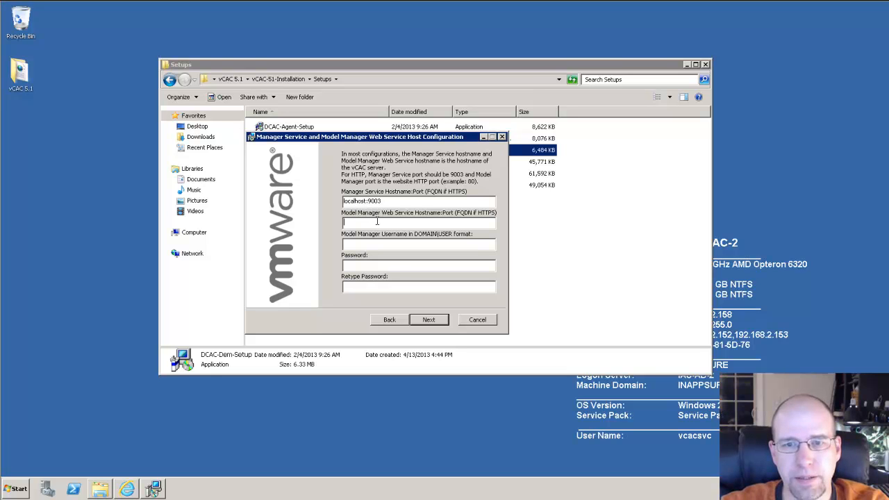
{"action": "type", "text": "localhost:80"}
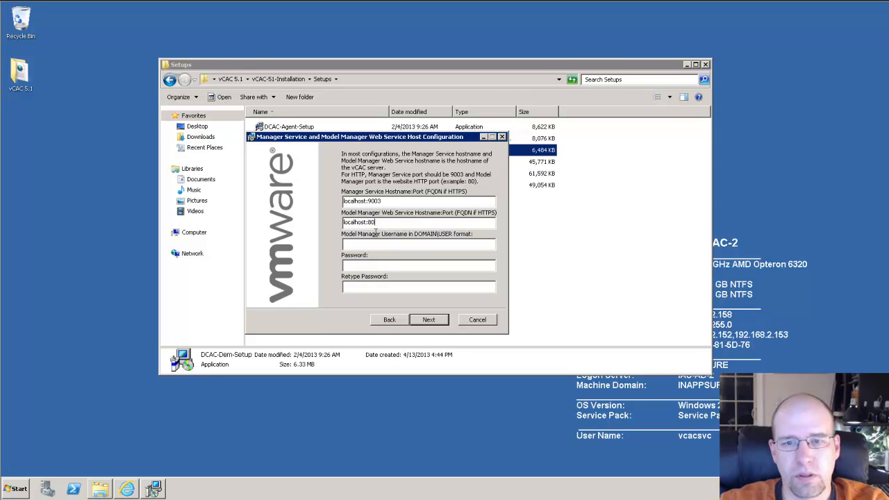
Step: Enter the Model Manager service-account username, password and password confirmation
{"action": "left_click", "coordinate": [376, 242]}
{"action": "type", "text": "inappsure\\"}
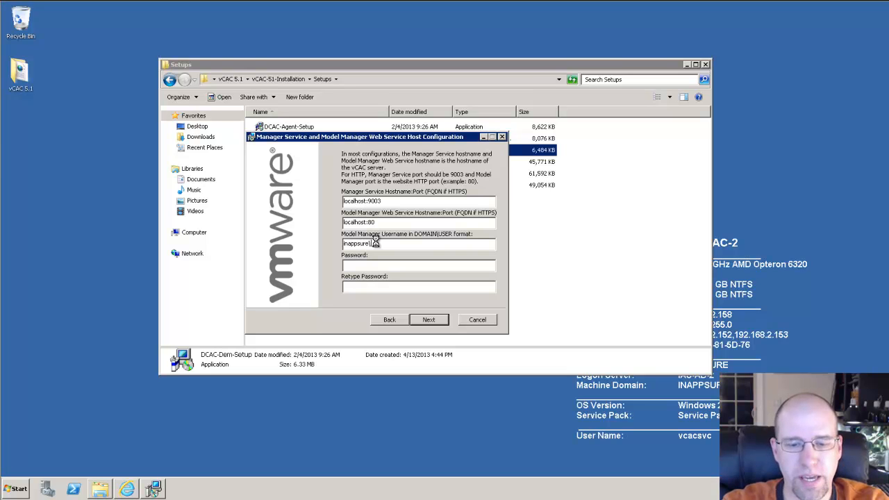
{"action": "type", "text": "••••••••"}
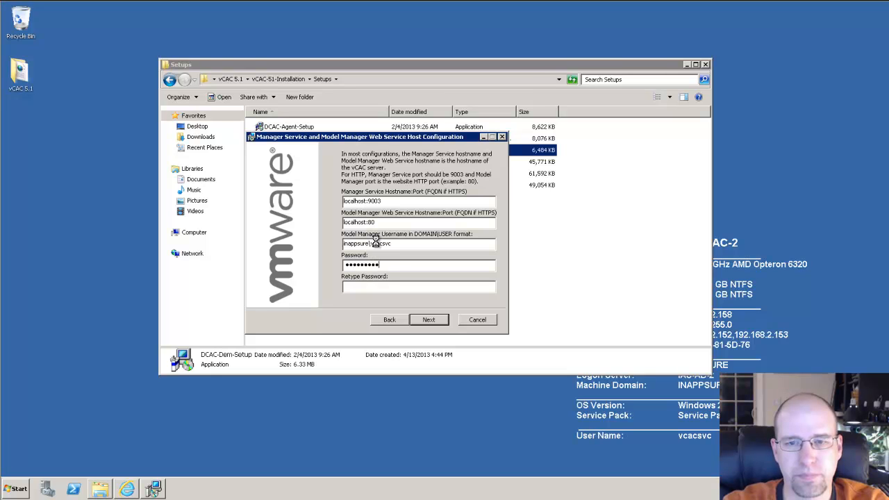
{"action": "type", "text": "••••••"}
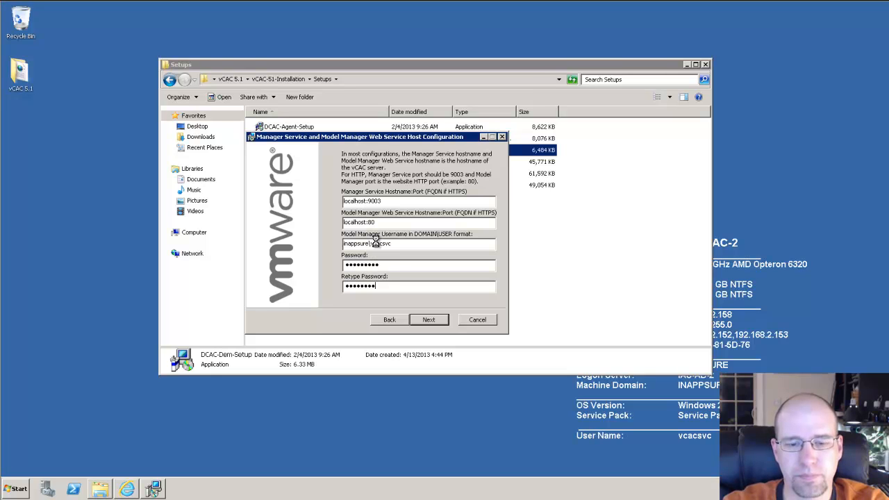
{"action": "key", "text": "BackSpace"}
{"action": "key", "text": "BackSpace"}
{"action": "key", "text": "BackSpace"}
{"action": "key", "text": "BackSpace"}
{"action": "key", "text": "BackSpace"}
{"action": "key", "text": "BackSpace"}
{"action": "type", "text": "•••••••••"}
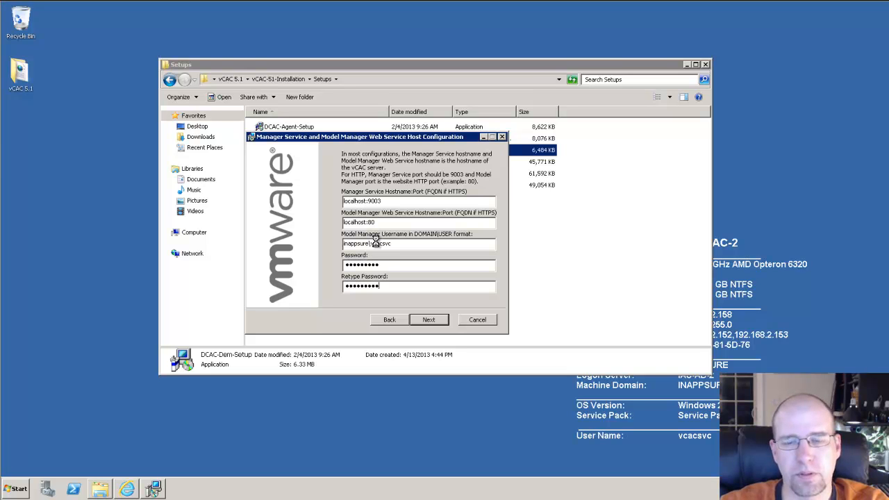
Step: Enter the Worker DEM service-account credentials, install it and close the wizard
{"action": "left_click", "coordinate": [427, 322]}
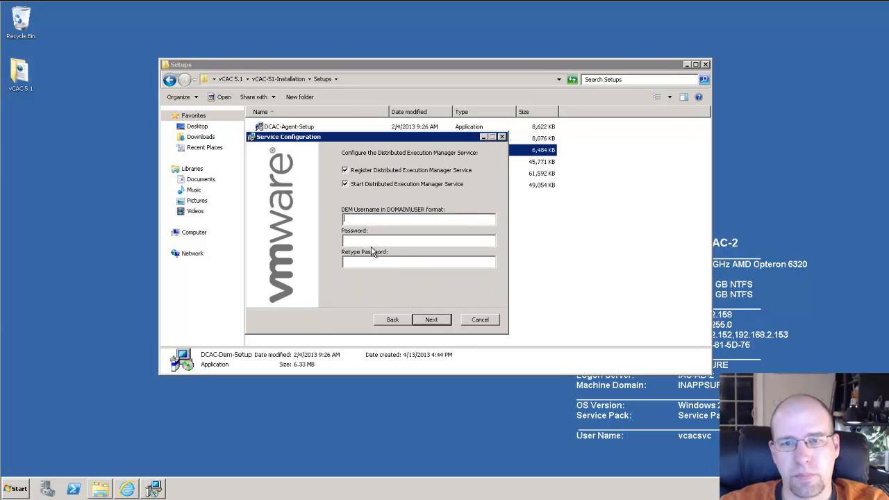
{"action": "type", "text": "ina"}
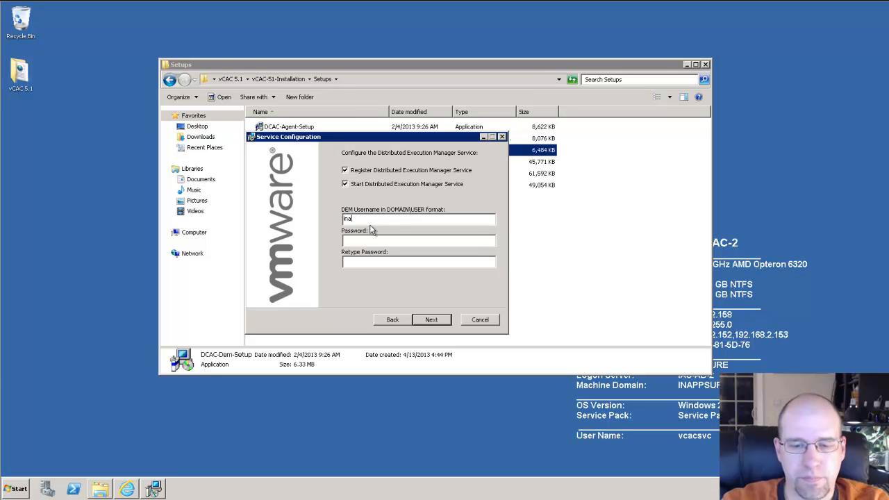
{"action": "type", "text": "ppsure\\"}
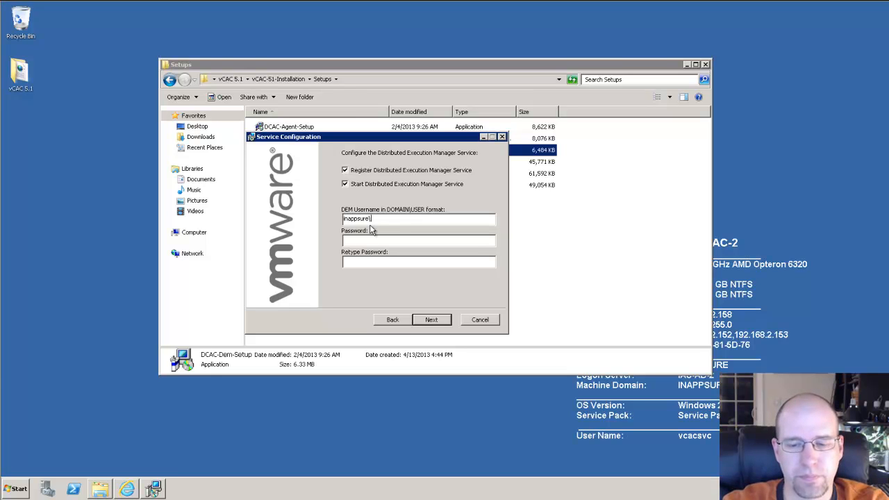
{"action": "type", "text": "vcacsv"}
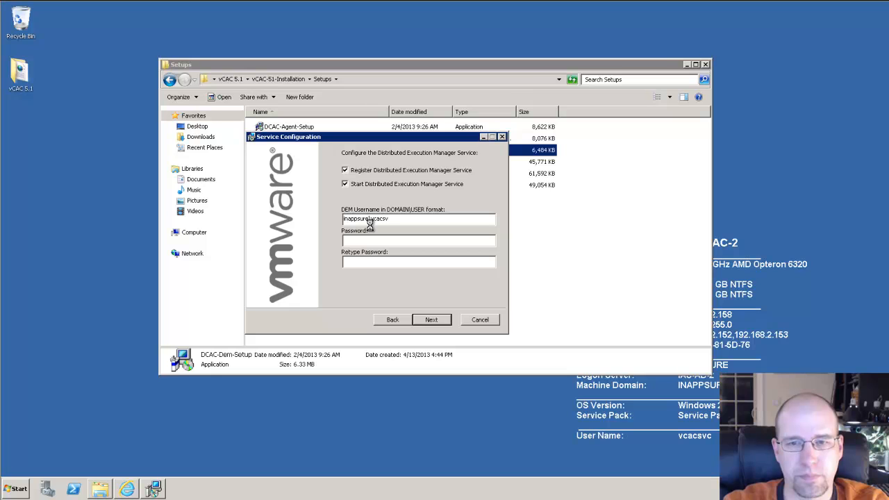
{"action": "type", "text": "•••••••••••••••••"}
{"action": "left_click", "coordinate": [430, 320]}
{"action": "left_click", "coordinate": [431, 319]}
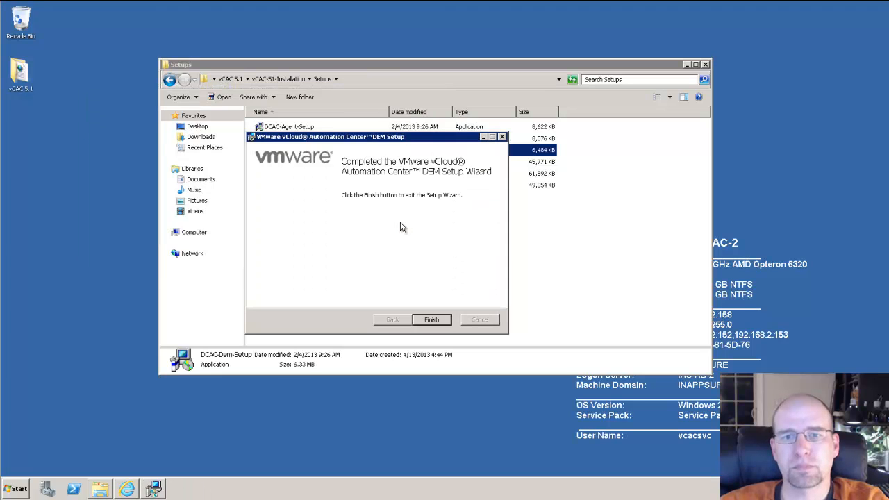
{"action": "left_click", "coordinate": [431, 319]}
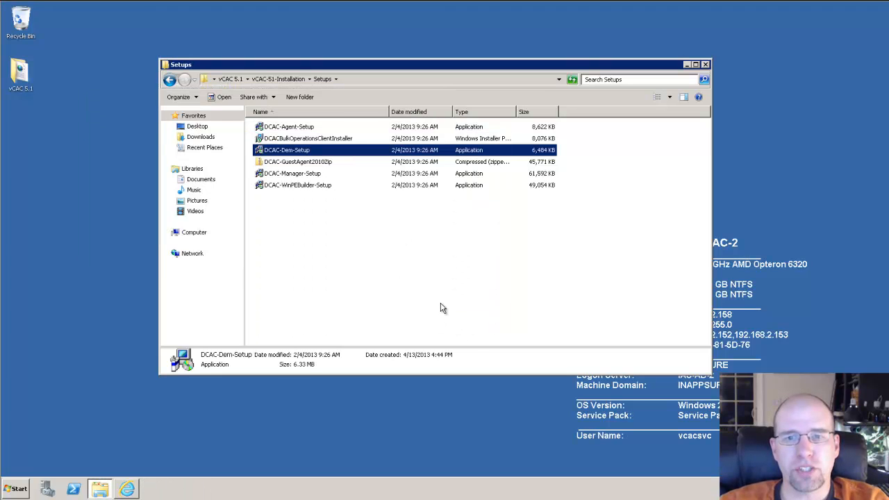
Step: Refresh the vCAC console, dismiss the Compatibility View tip and open Distributed Execution Status
{"action": "left_click", "coordinate": [129, 490]}
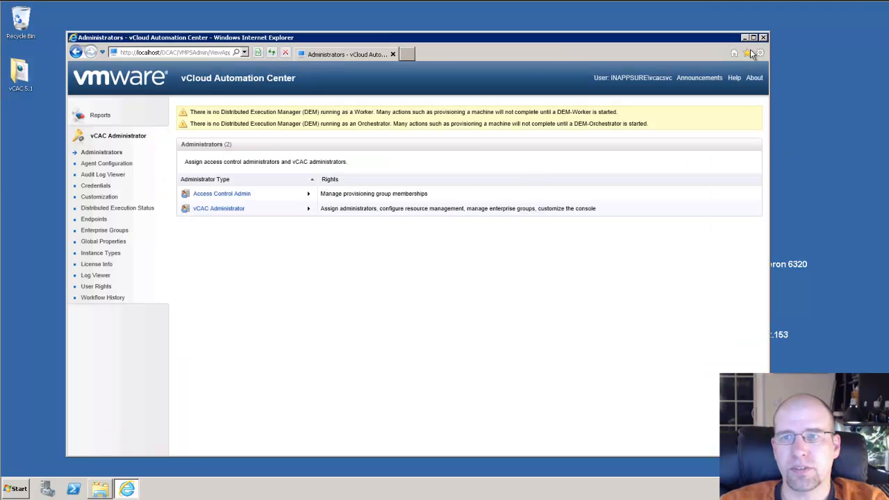
{"action": "left_click", "coordinate": [273, 54]}
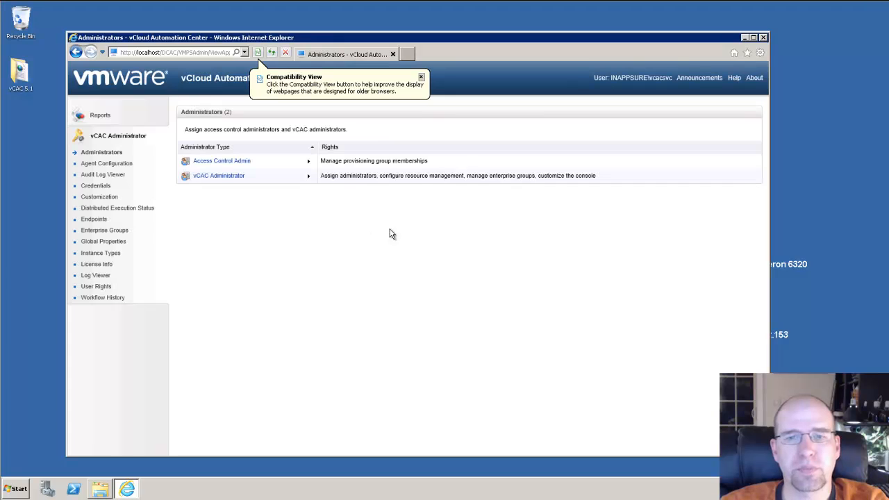
{"action": "left_click", "coordinate": [421, 77]}
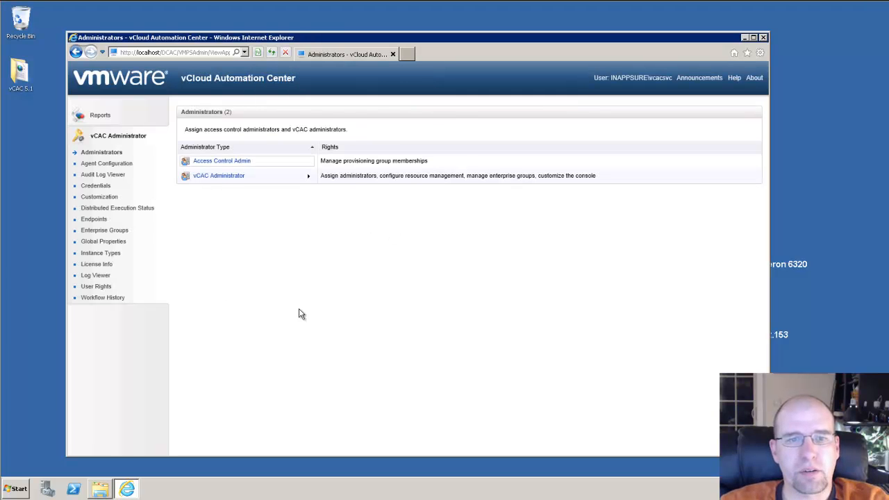
{"action": "left_click", "coordinate": [136, 211]}
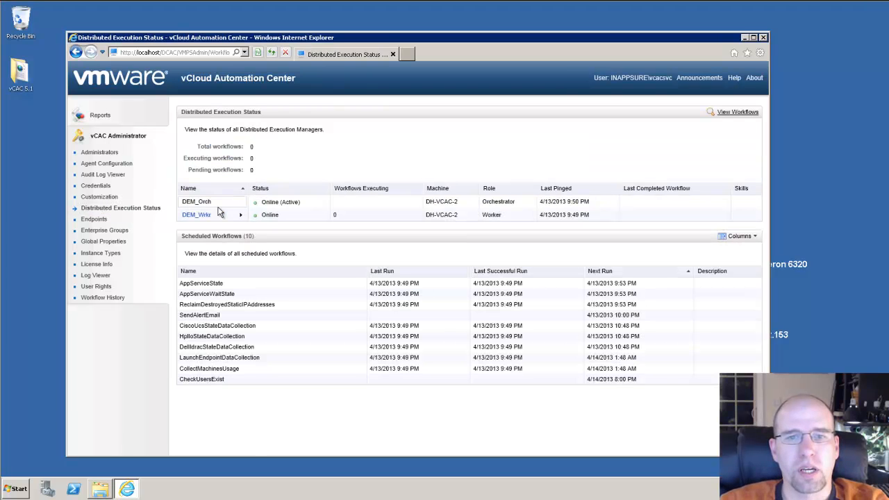
Step: Point out the worker's machine name DH-VCAC-2 with both DEMs listed Online
{"action": "mouse_move", "coordinate": [201, 217]}
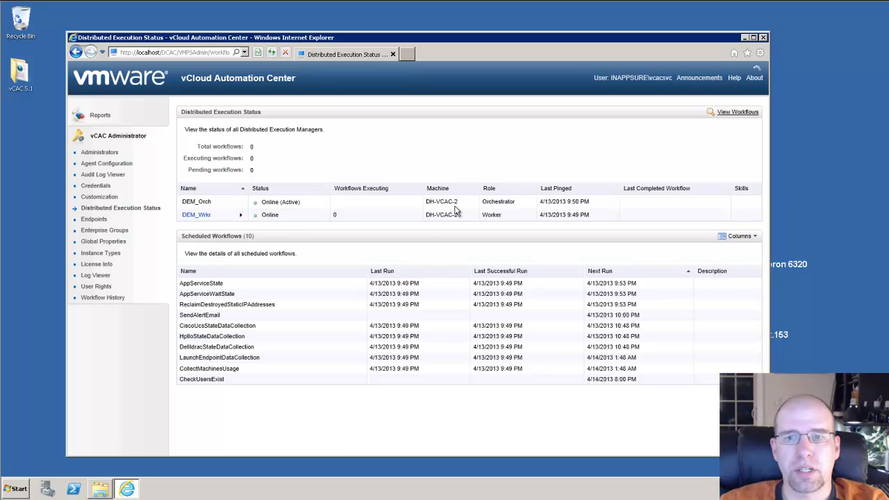
{"action": "left_click_drag", "start_coordinate": [464, 214], "coordinate": [422, 218]}
{"action": "left_click", "coordinate": [413, 209]}
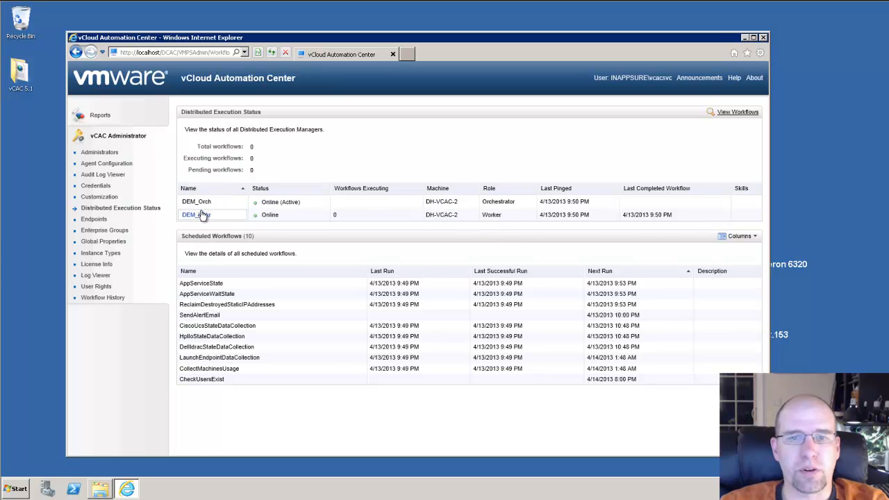
{"action": "mouse_move", "coordinate": [209, 221]}
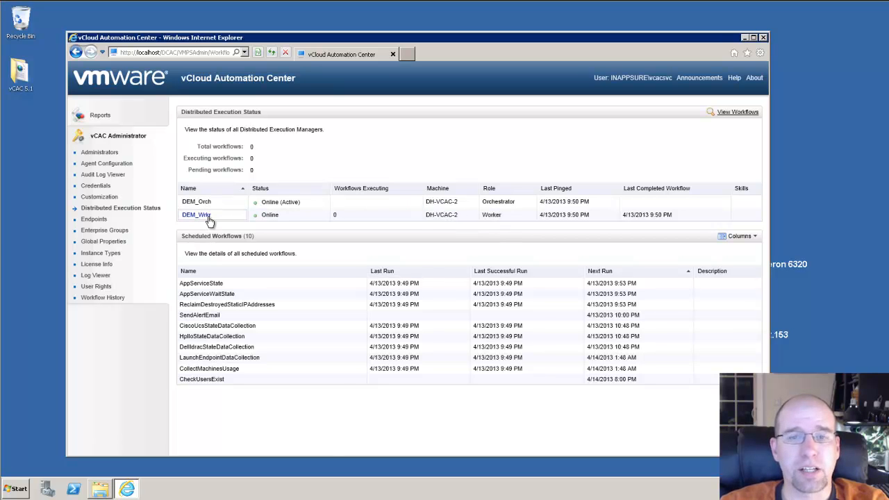